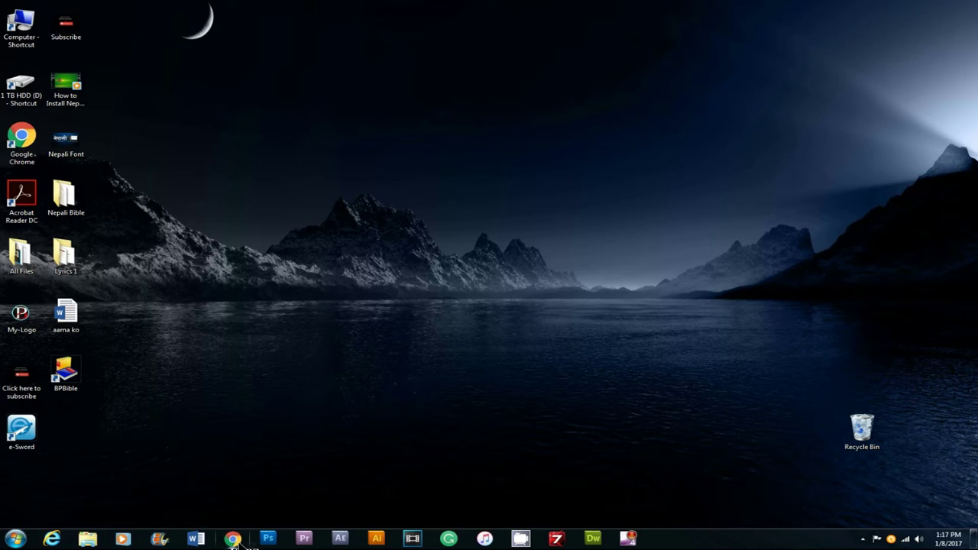
pyautogui.click(232, 539)
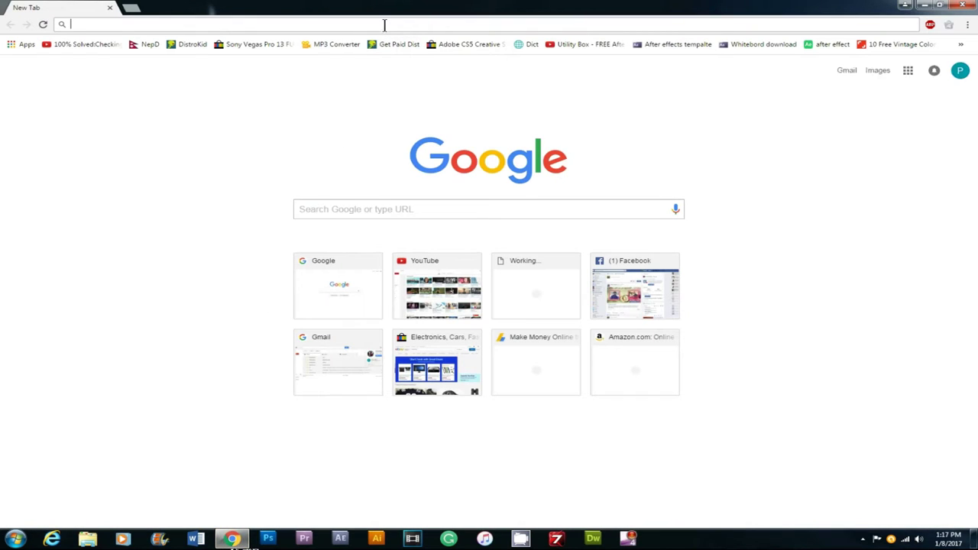
pyautogui.write('www.')
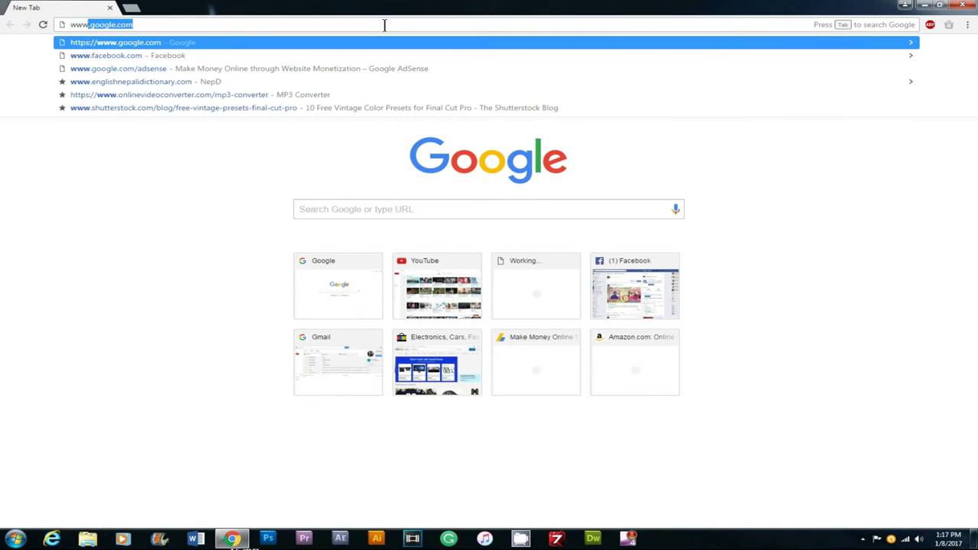
pyautogui.press('Return')
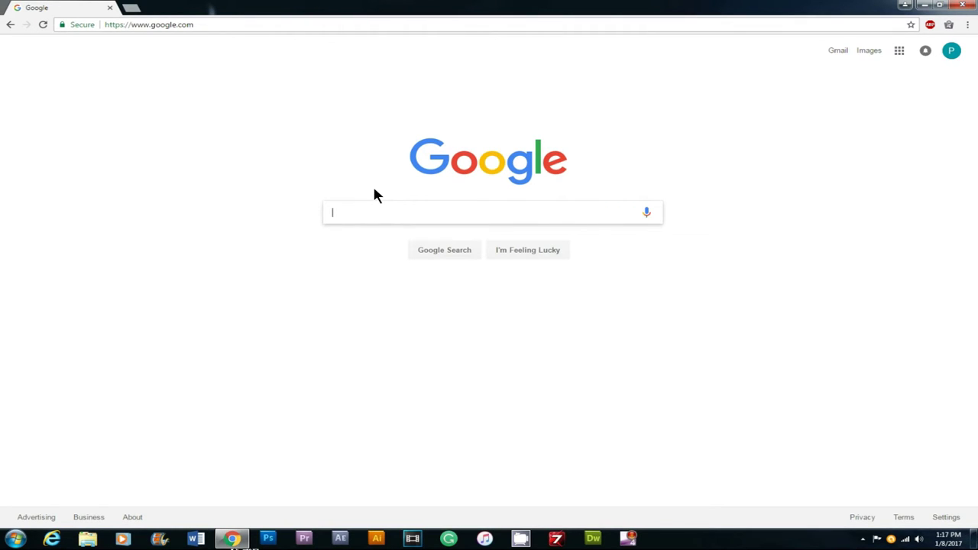
# Step: Search Google for "Open office" and open the official Apache OpenOffice download page from the results
pyautogui.write('Open office')
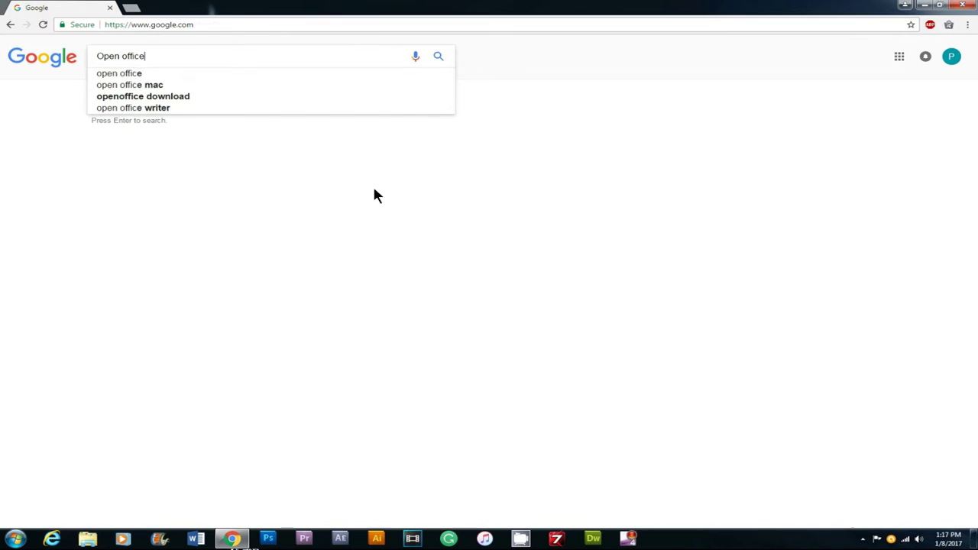
pyautogui.press('Return')
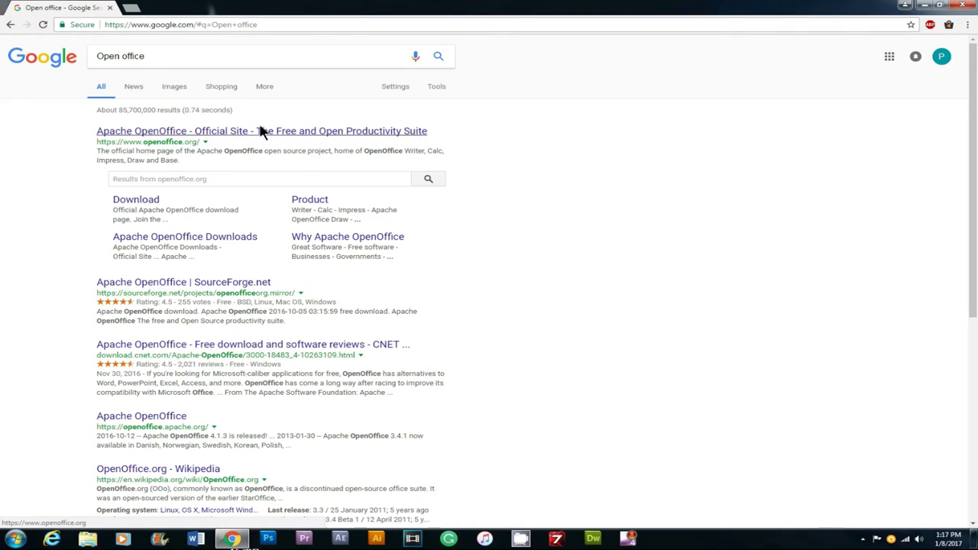
pyautogui.click(150, 201)
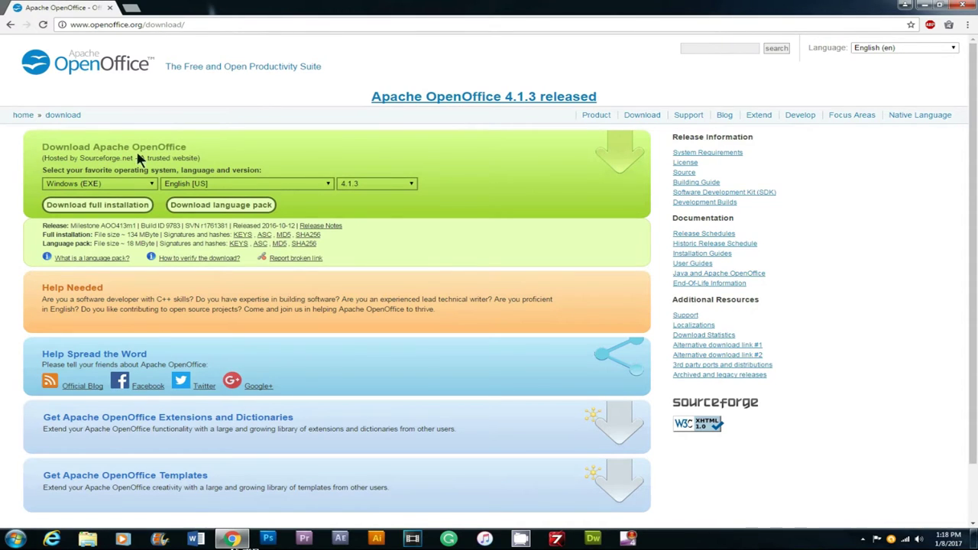
# Step: Review the operating system choices and download the full installation of OpenOffice 4.1.3 for Windows (EXE) in English [US]
pyautogui.click(109, 184)
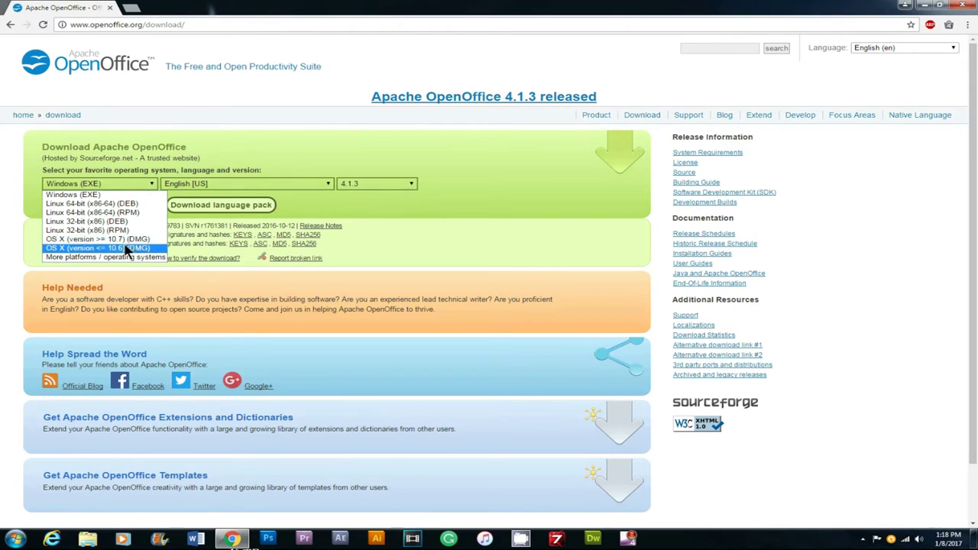
pyautogui.click(319, 205)
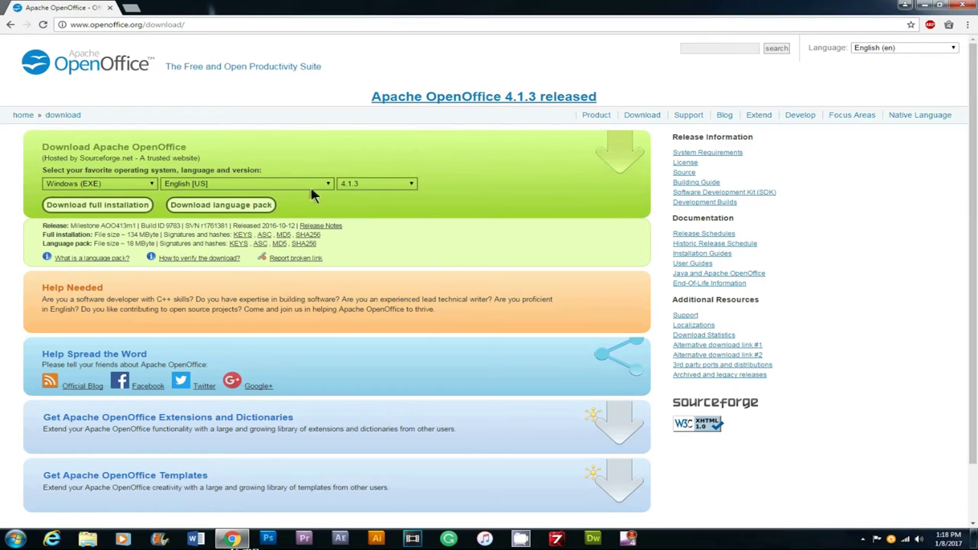
pyautogui.click(115, 208)
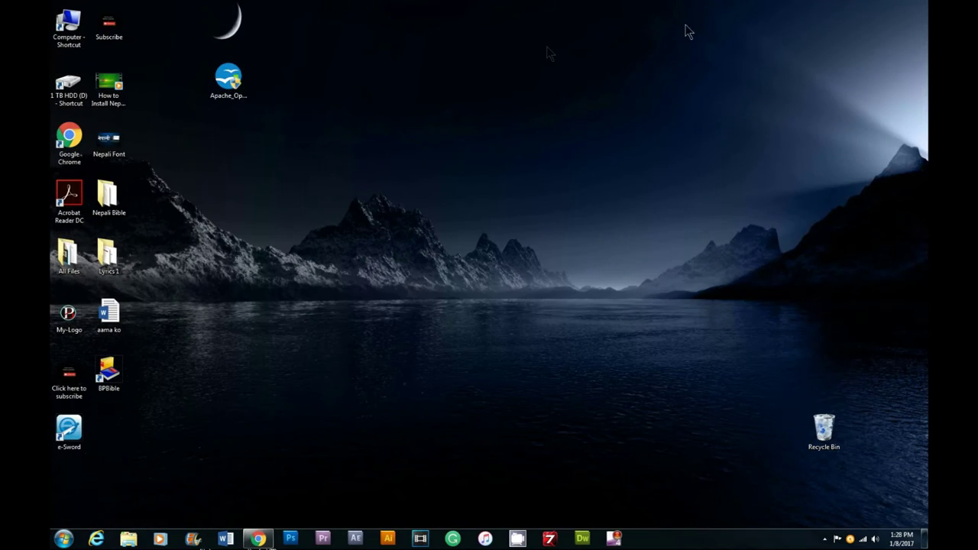
# Step: Reposition the downloaded Apache OpenOffice installer on the desktop and run it as administrator
pyautogui.moveTo(249, 115); pyautogui.dragTo(277, 169)
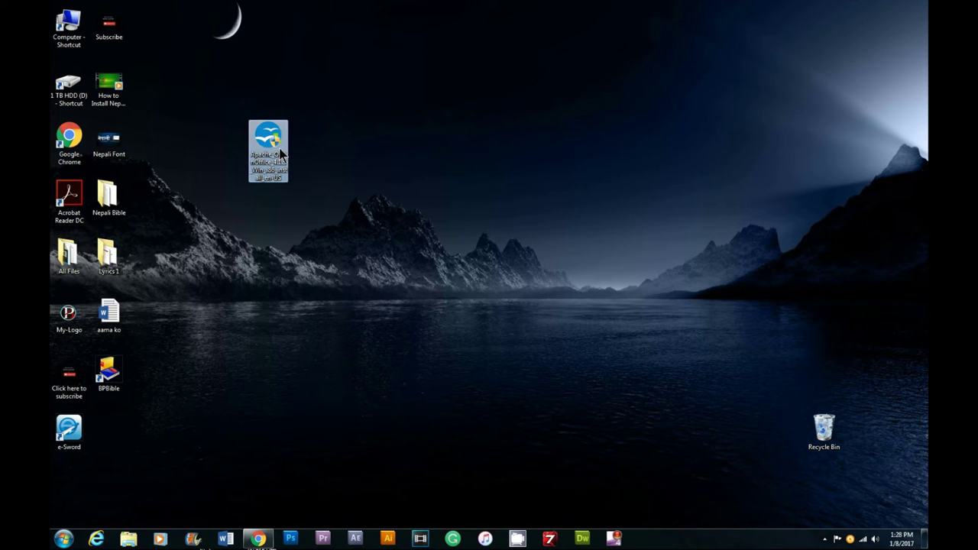
pyautogui.rightClick(276, 153)
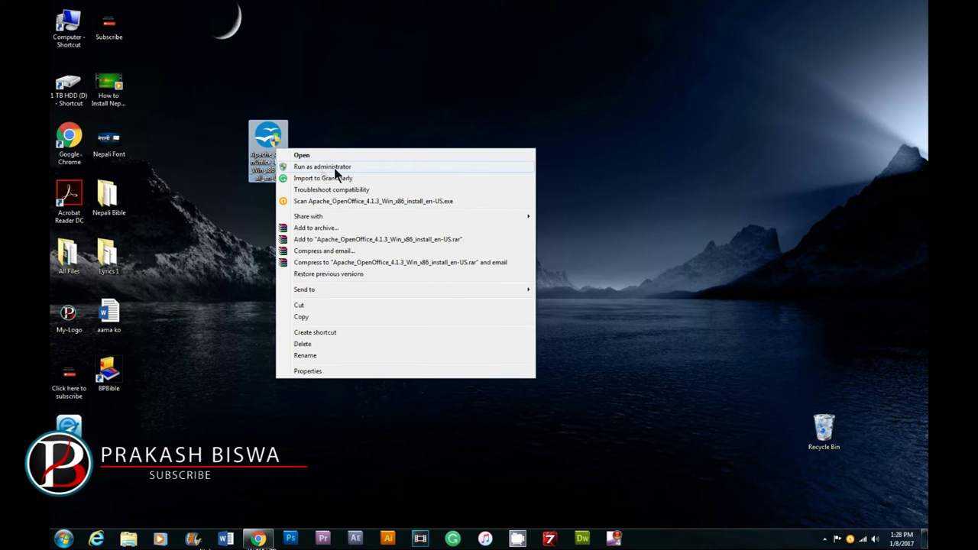
pyautogui.click(322, 167)
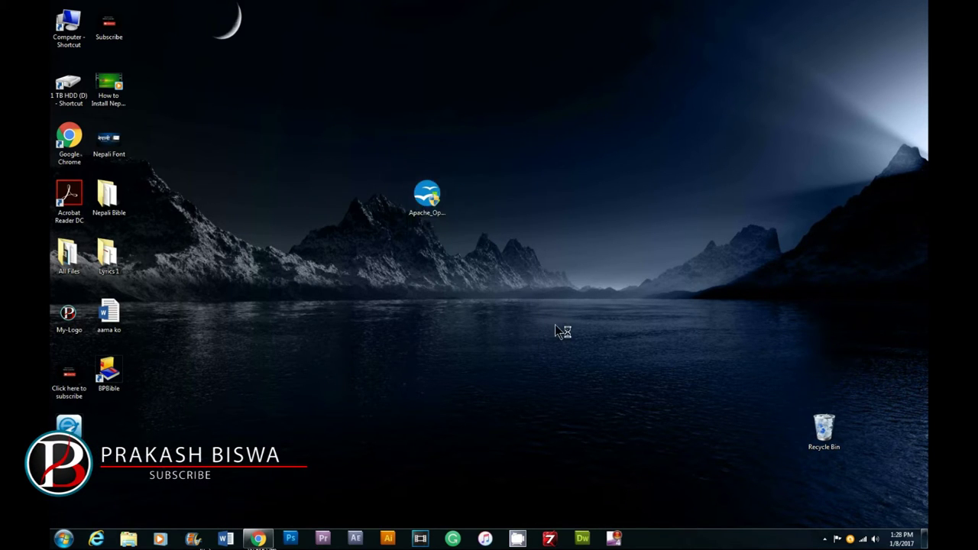
# Step: Continue through the OpenOffice 4.1.3 Setup and unpack the installation files to the default desktop folder
pyautogui.moveTo(519, 172); pyautogui.dragTo(488, 129)
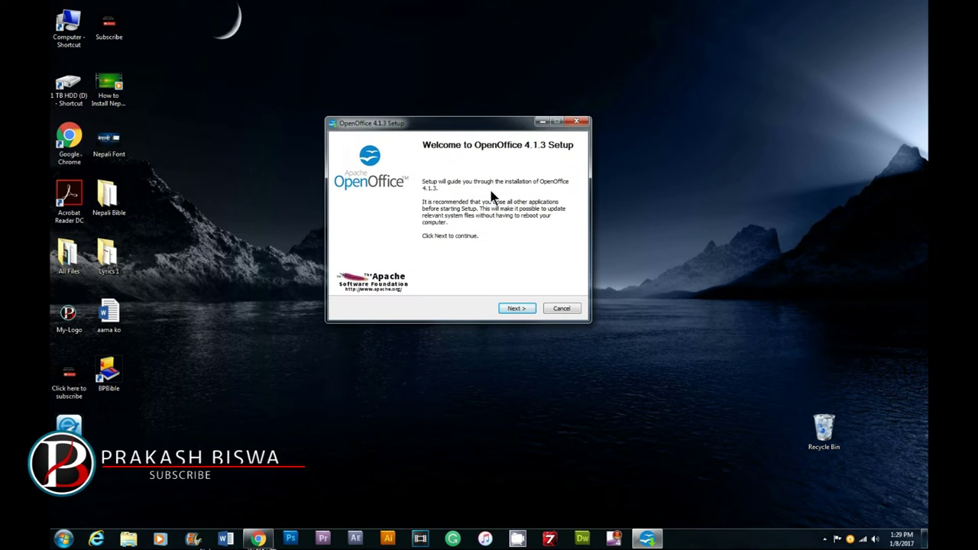
pyautogui.click(517, 308)
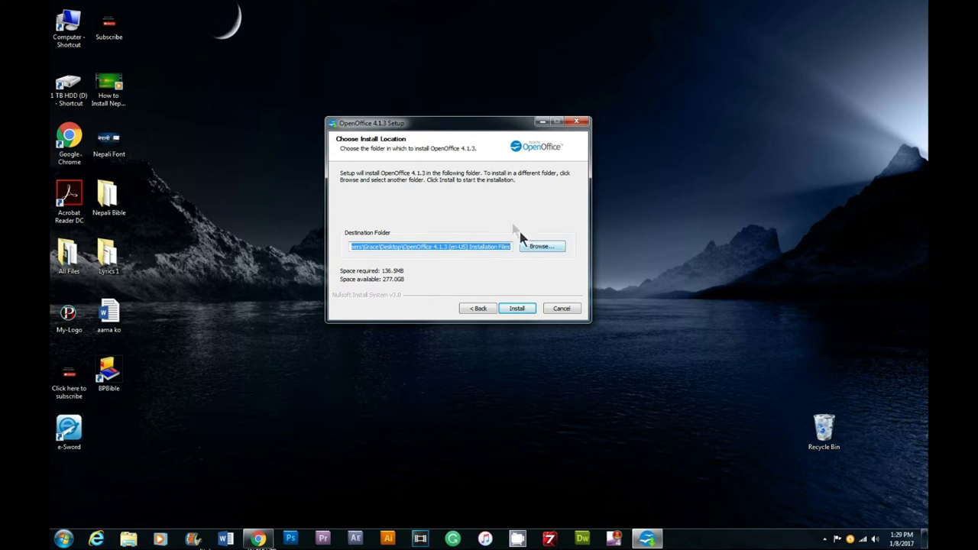
pyautogui.moveTo(469, 127); pyautogui.dragTo(432, 129)
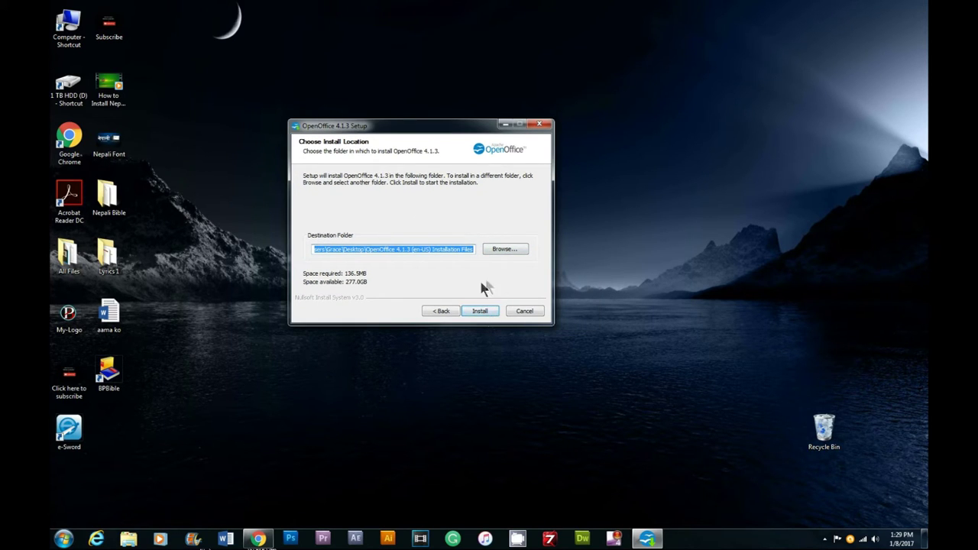
pyautogui.click(485, 313)
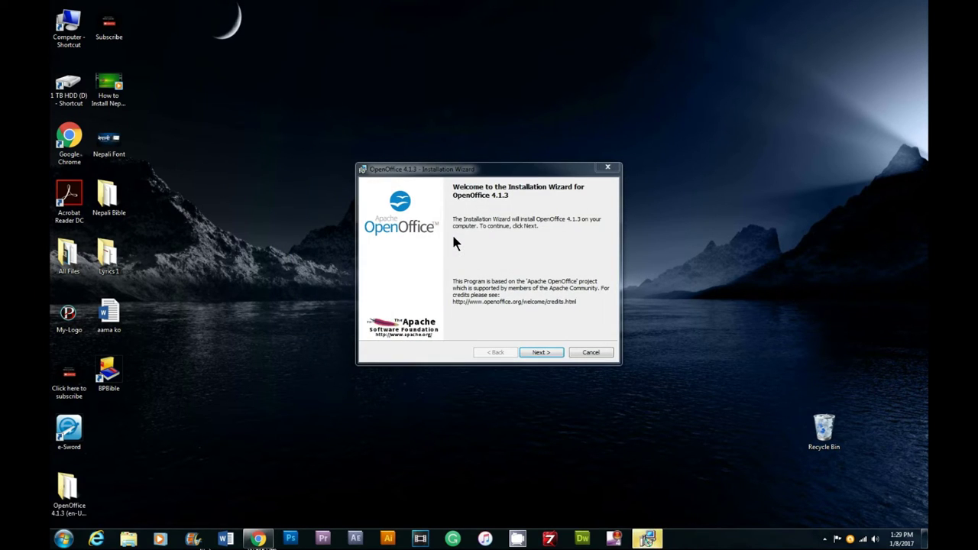
# Step: Start the Installation Wizard, replace the user name in the customer information, and keep the installation for all users
pyautogui.click(541, 352)
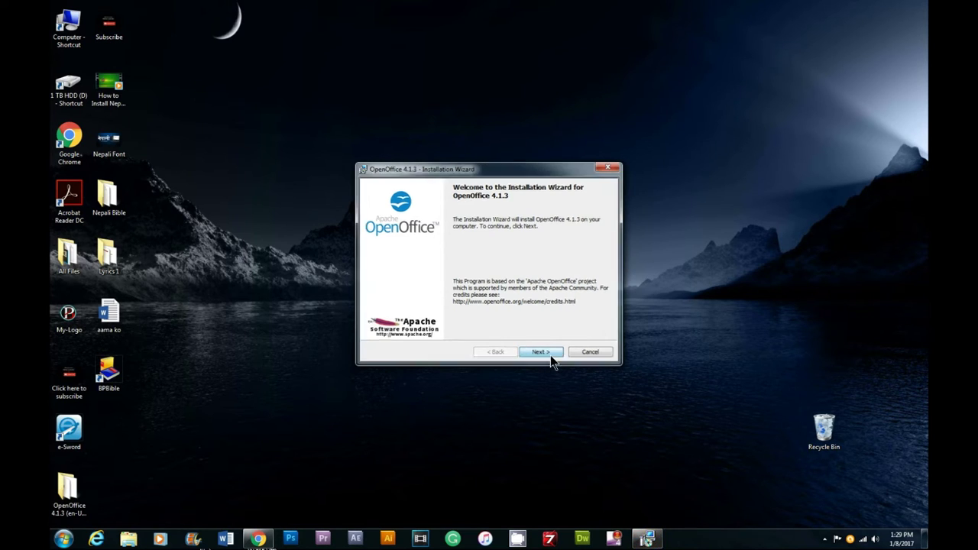
pyautogui.click(449, 228)
pyautogui.hotkey('shift', 'Home')
pyautogui.press('BackSpace')
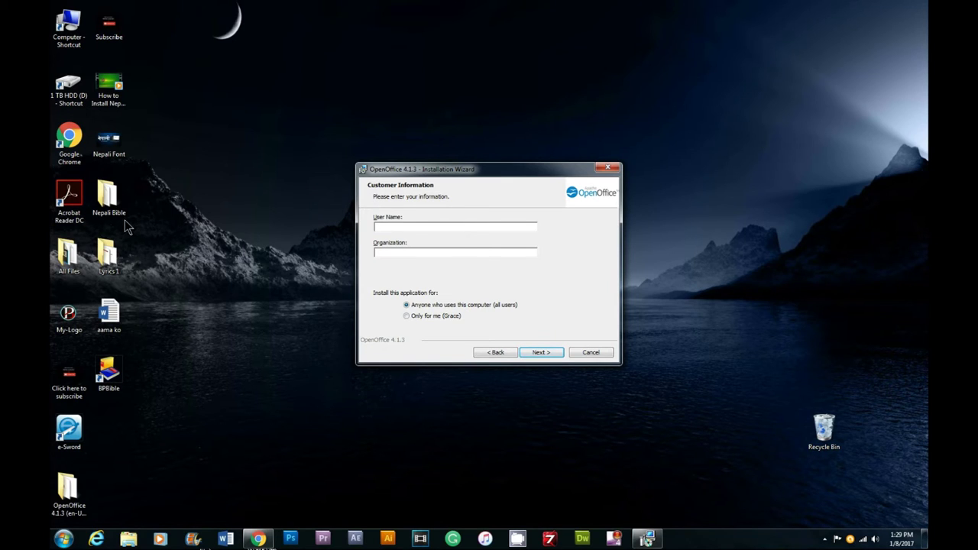
pyautogui.write('Prakash')
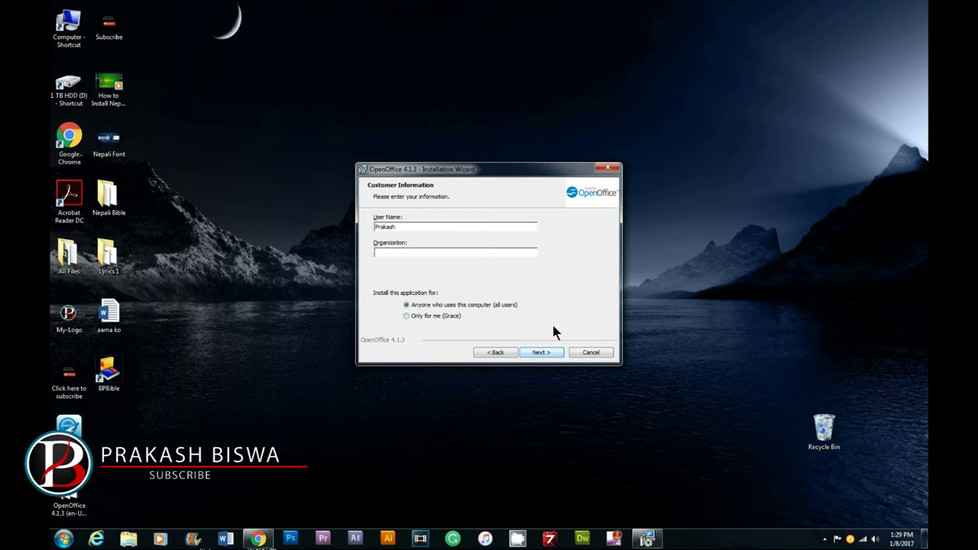
pyautogui.click(543, 356)
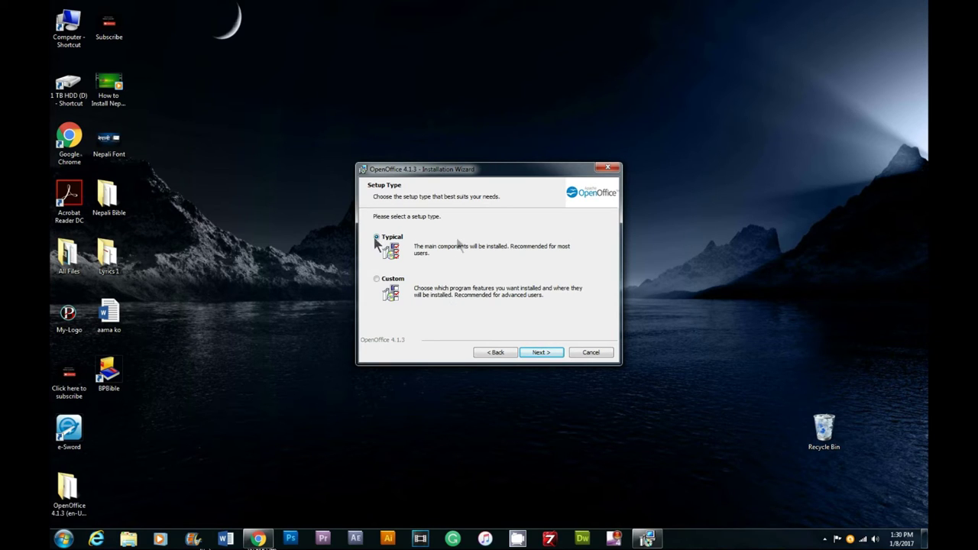
# Step: Install OpenOffice with the Typical setup type and a desktop start link, and finish the wizard
pyautogui.click(544, 355)
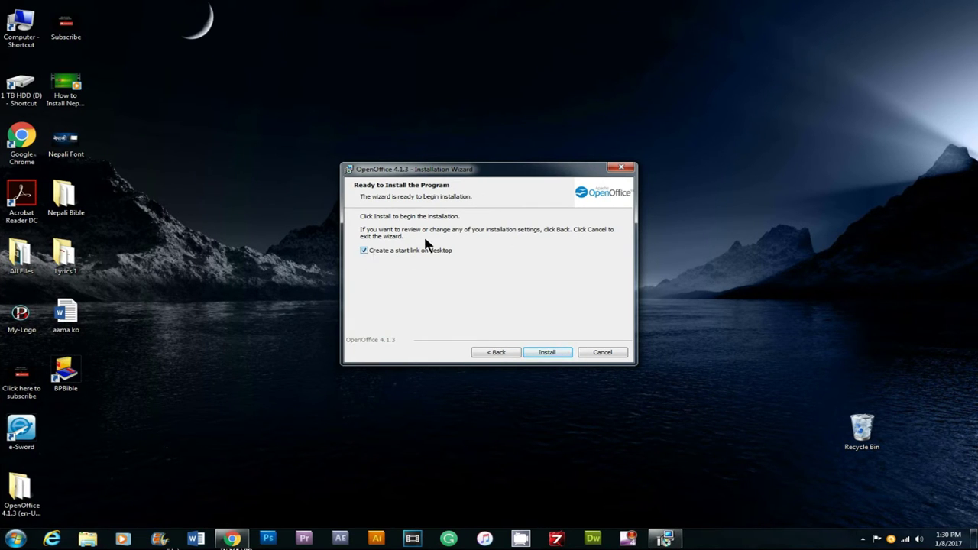
pyautogui.click(551, 353)
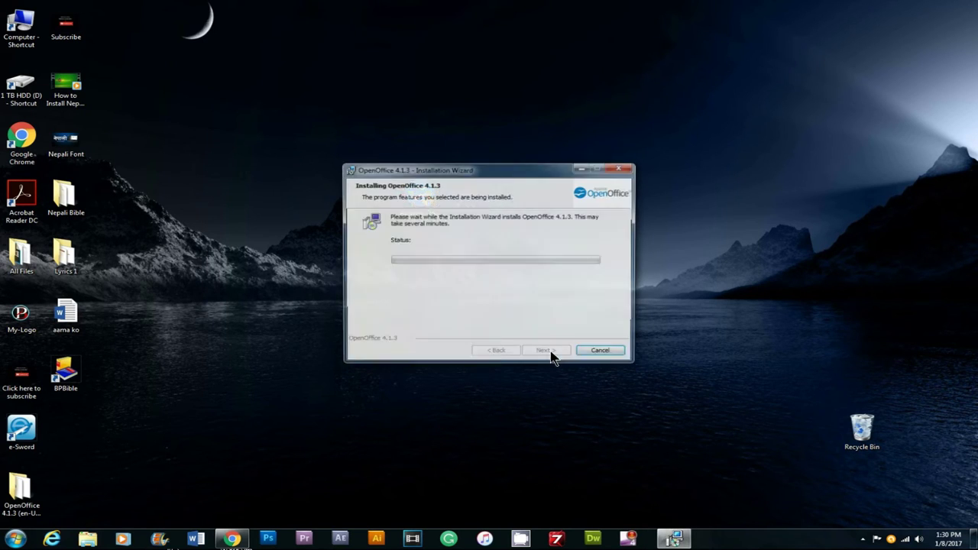
pyautogui.moveTo(517, 177); pyautogui.dragTo(500, 167)
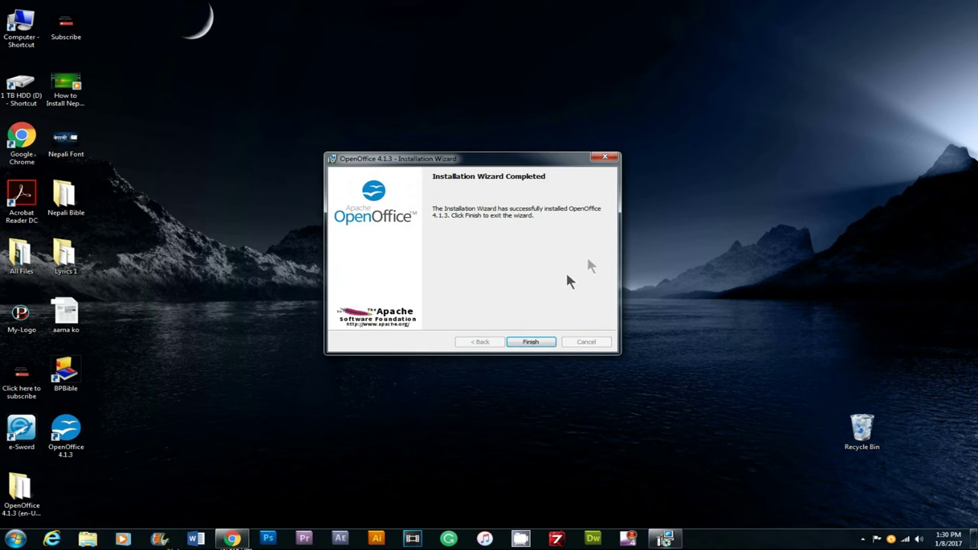
pyautogui.click(528, 342)
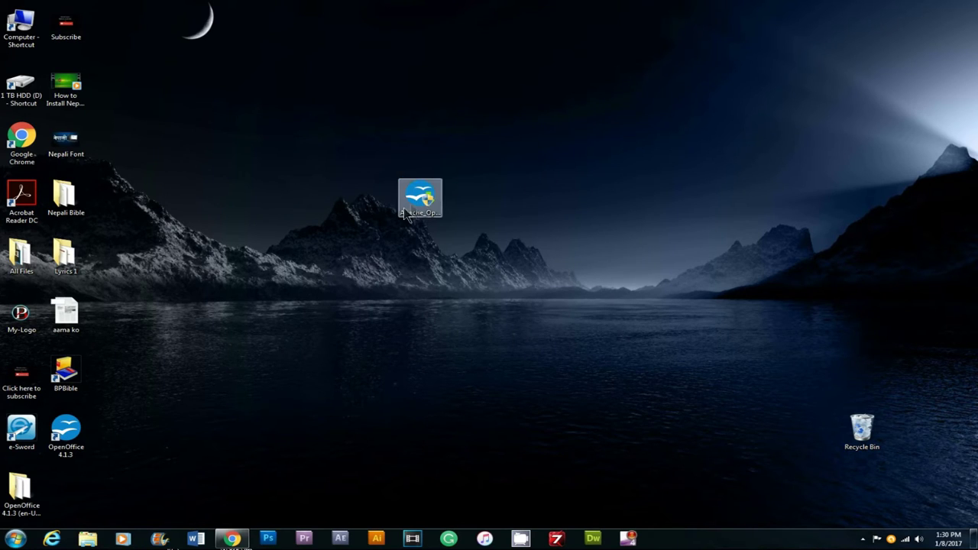
# Step: Launch OpenOffice 4.1.3 from its desktop shortcut
pyautogui.click(73, 447)
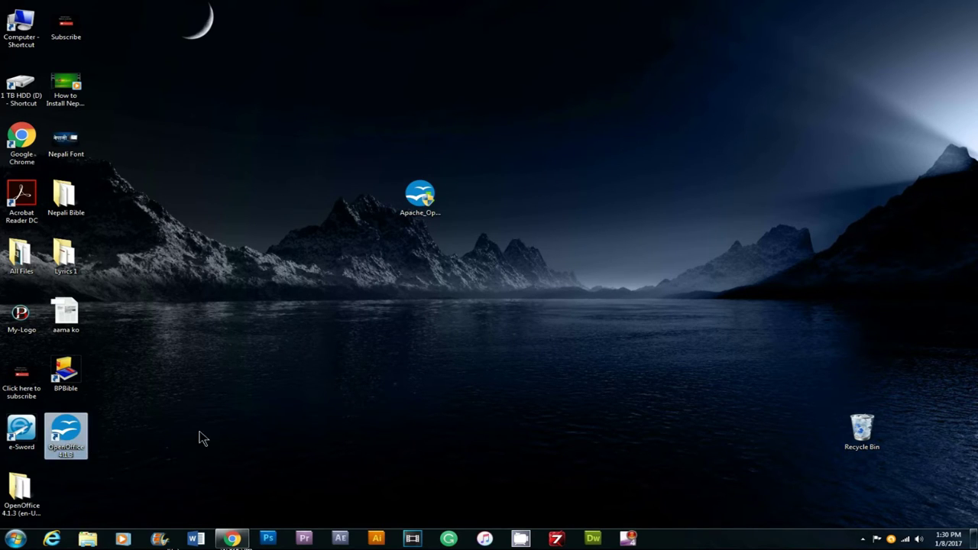
pyautogui.rightClick(76, 442)
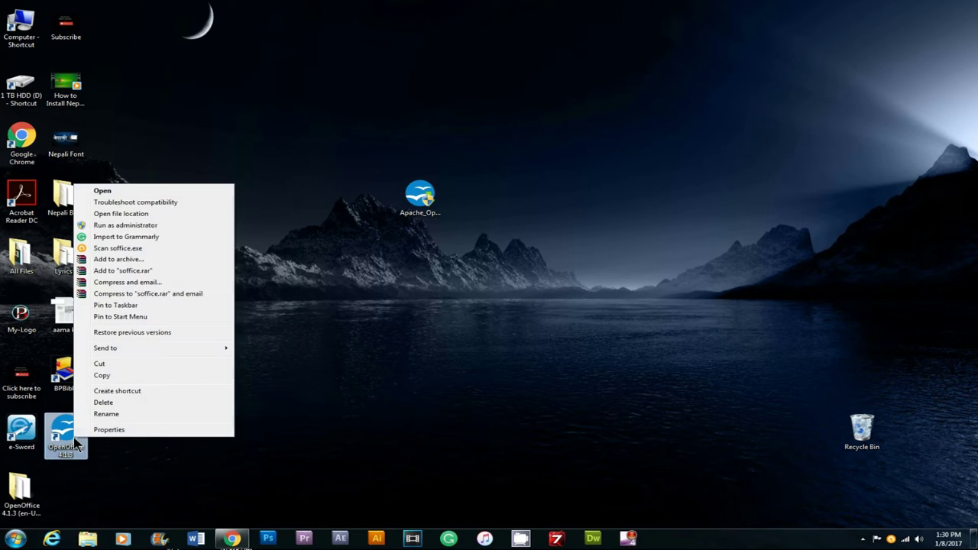
pyautogui.click(84, 462)
pyautogui.rightClick(64, 446)
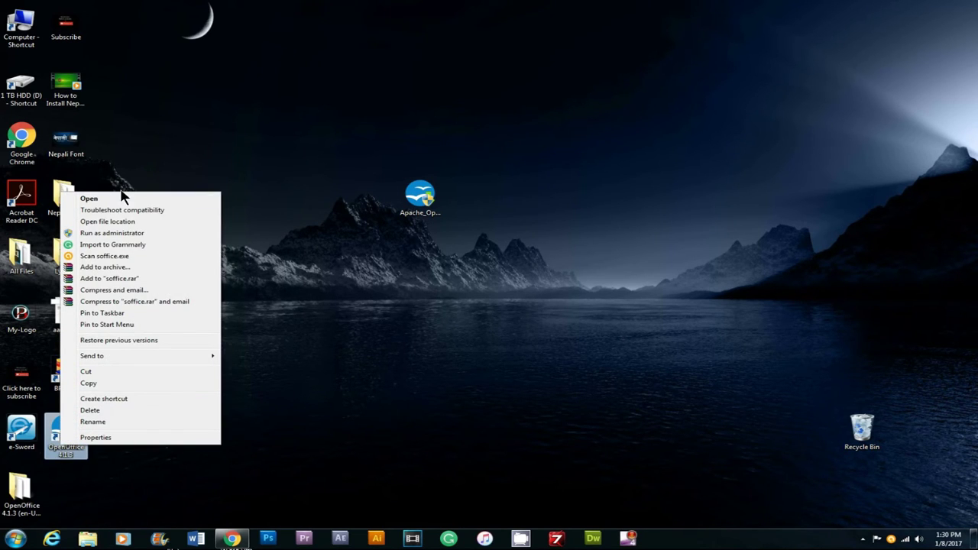
pyautogui.click(119, 197)
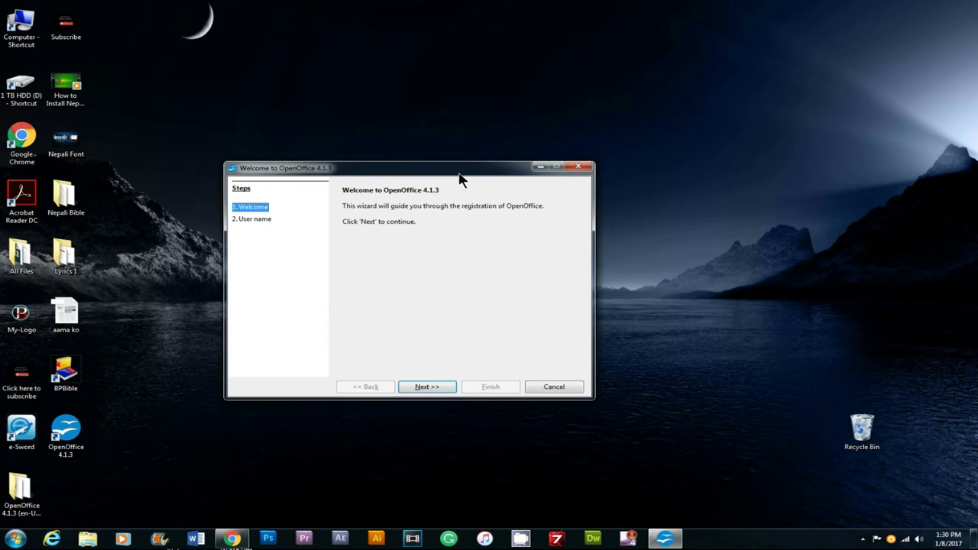
# Step: Complete the OpenOffice welcome wizard, entering the user's first name and leaving the last name and initials empty
pyautogui.moveTo(461, 180); pyautogui.dragTo(470, 178)
pyautogui.click(449, 383)
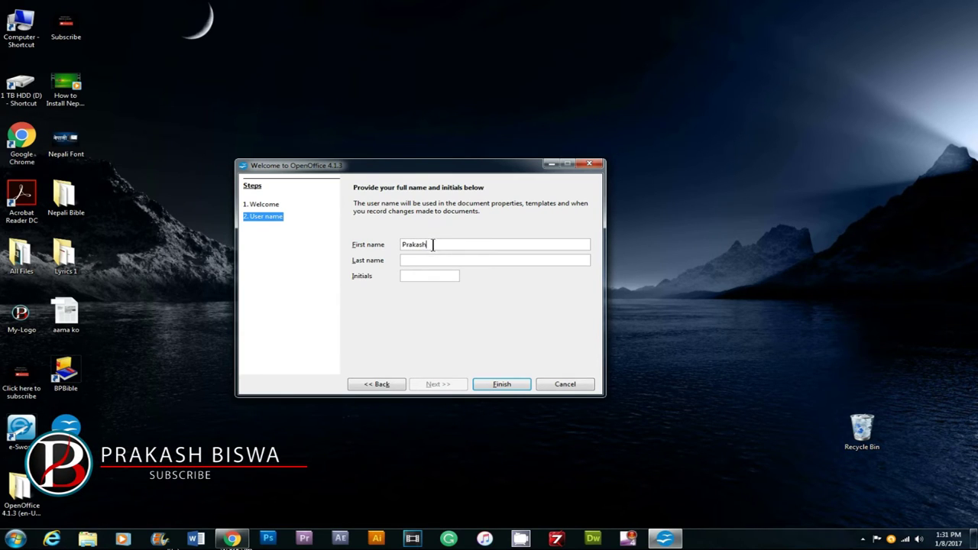
pyautogui.click(504, 385)
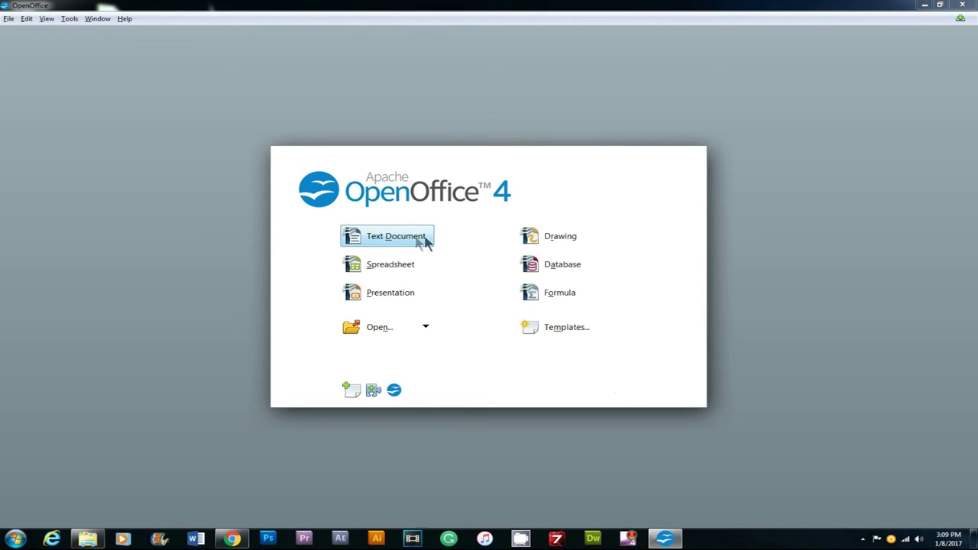
# Step: Create a new text document and set the font size to 40, keeping Times New Roman
pyautogui.click(396, 239)
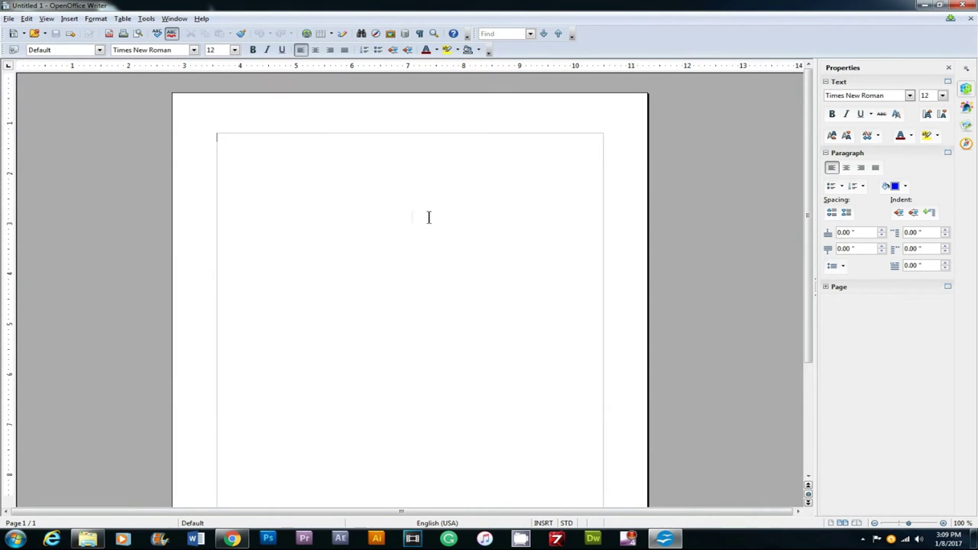
pyautogui.click(194, 50)
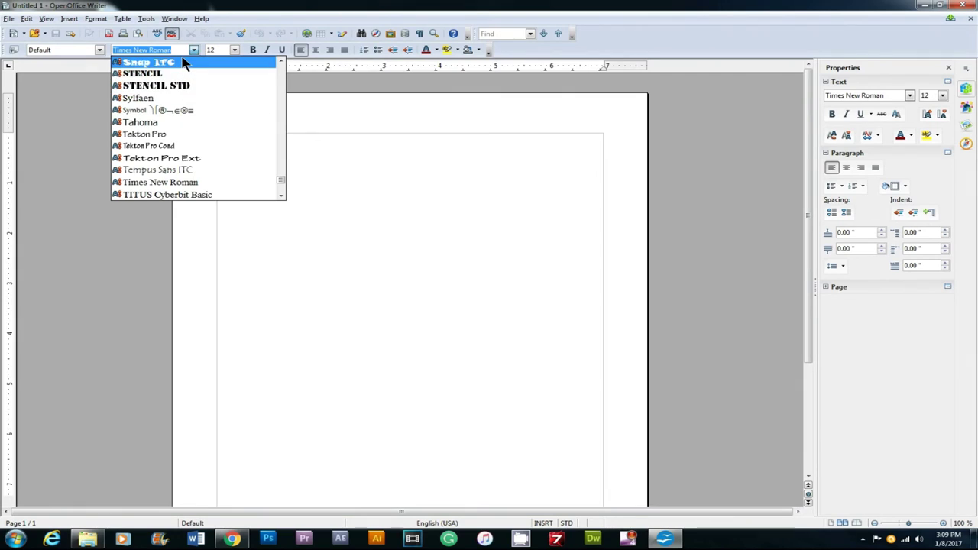
pyautogui.click(195, 50)
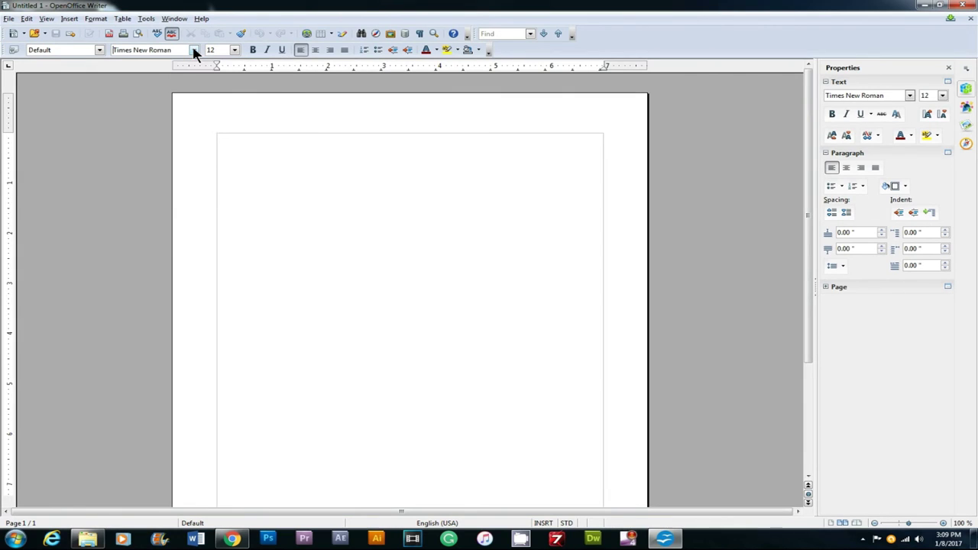
pyautogui.click(236, 55)
pyautogui.scroll(-2, 223, 139)
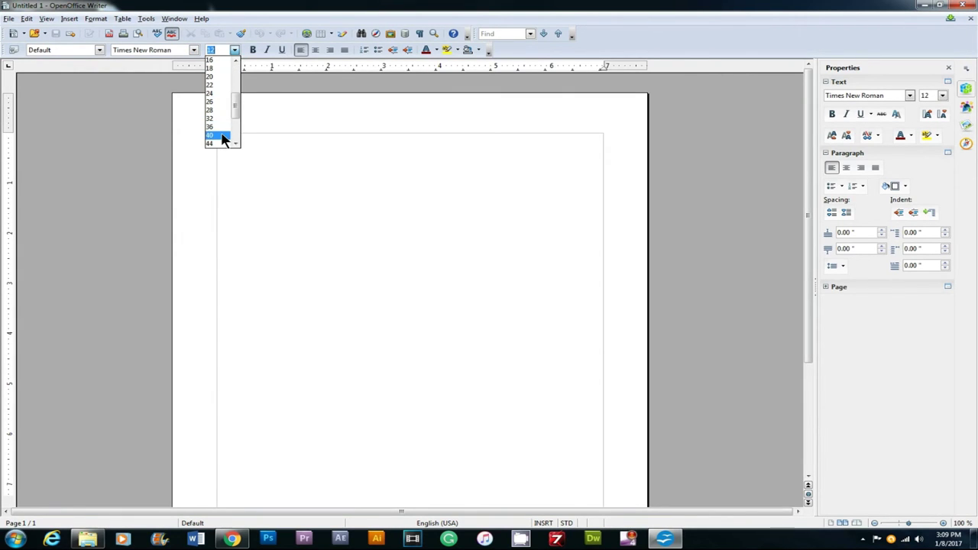
pyautogui.click(217, 136)
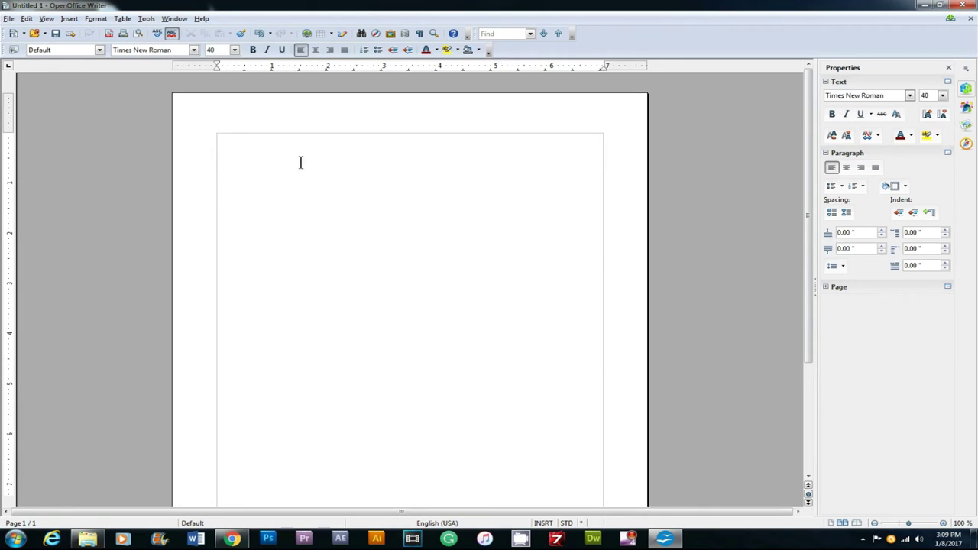
# Step: Write "Don't forget to subscribe" on the first line of the document
pyautogui.write("don't")
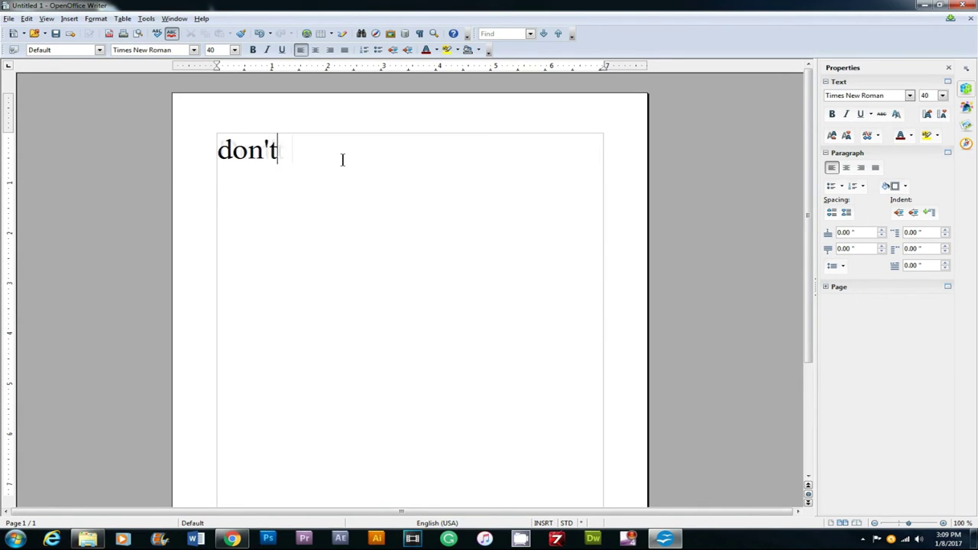
pyautogui.write(' forget to subs')
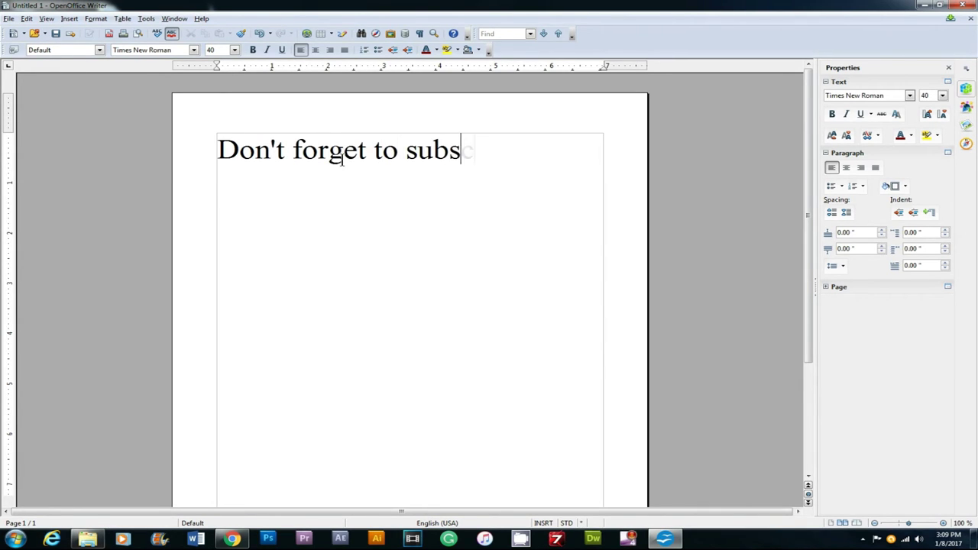
pyautogui.write('cribe')
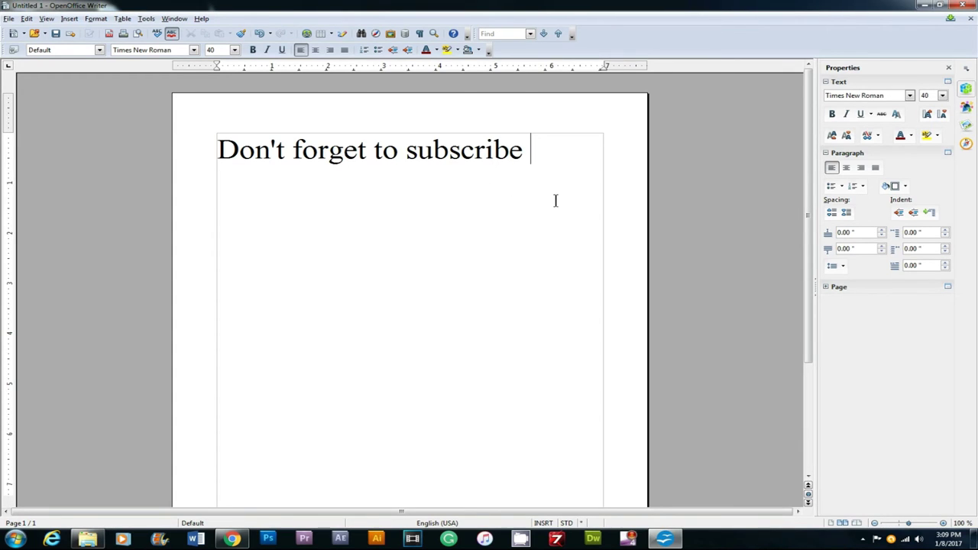